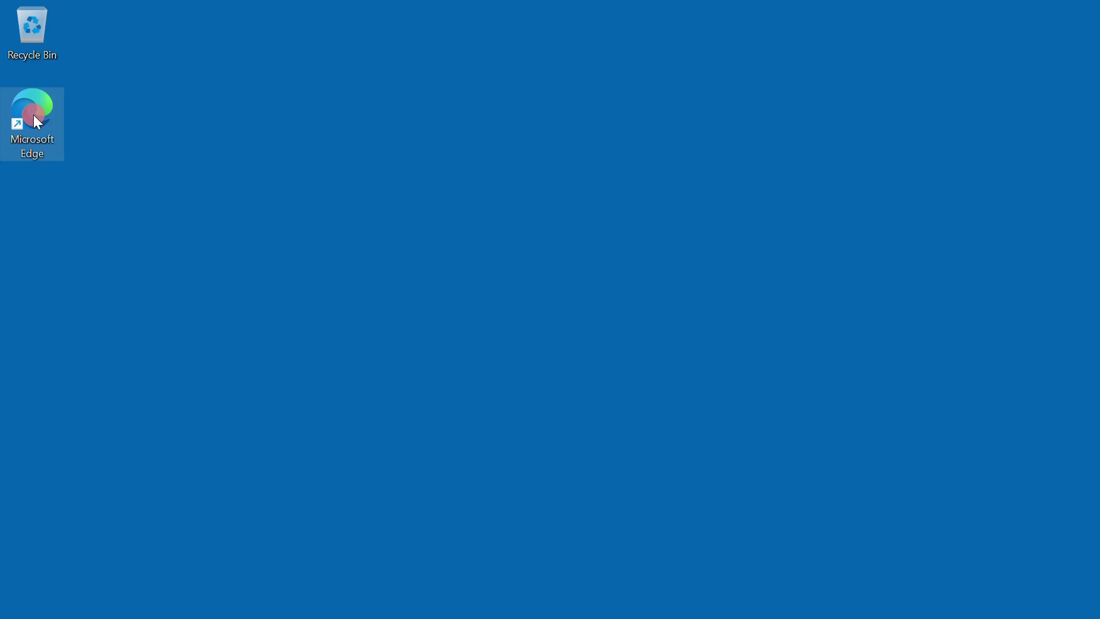
double_click(34, 118)
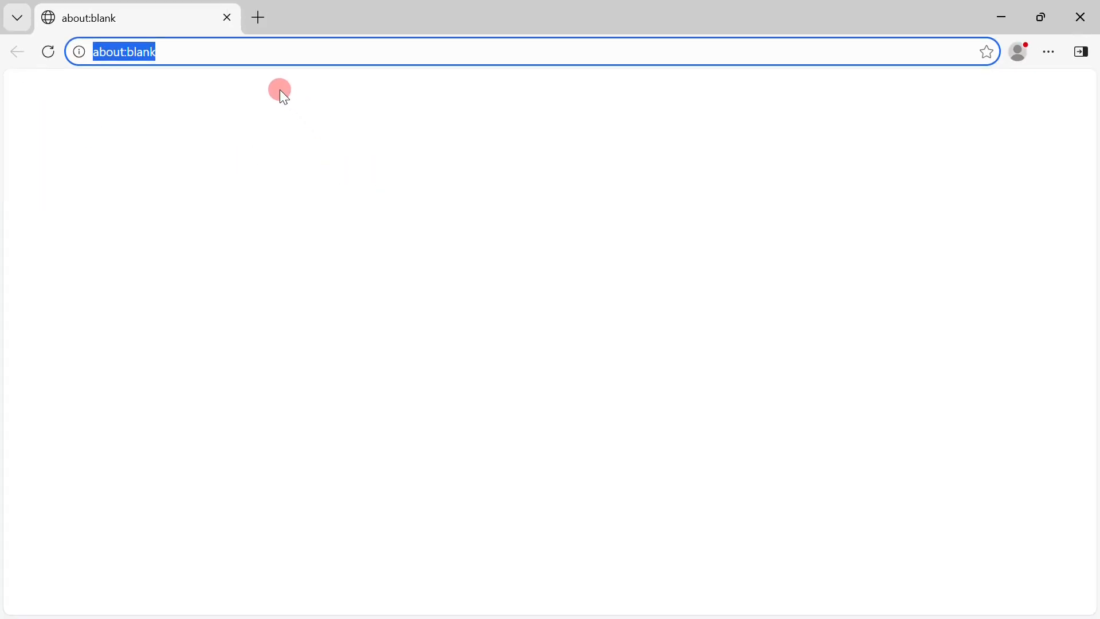
type("https")
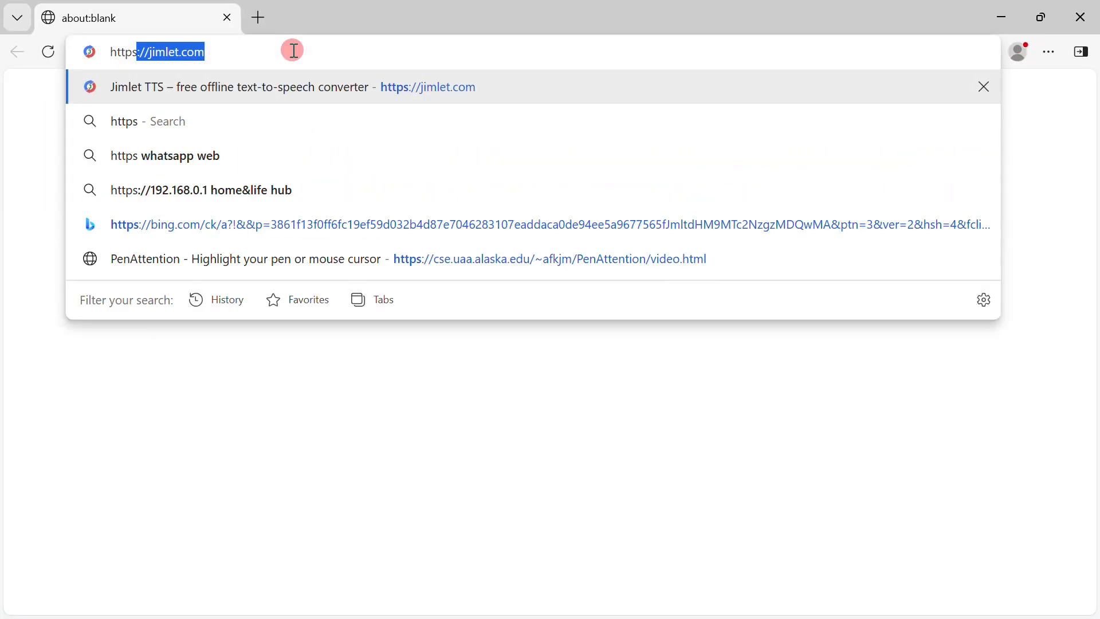
key("Return")
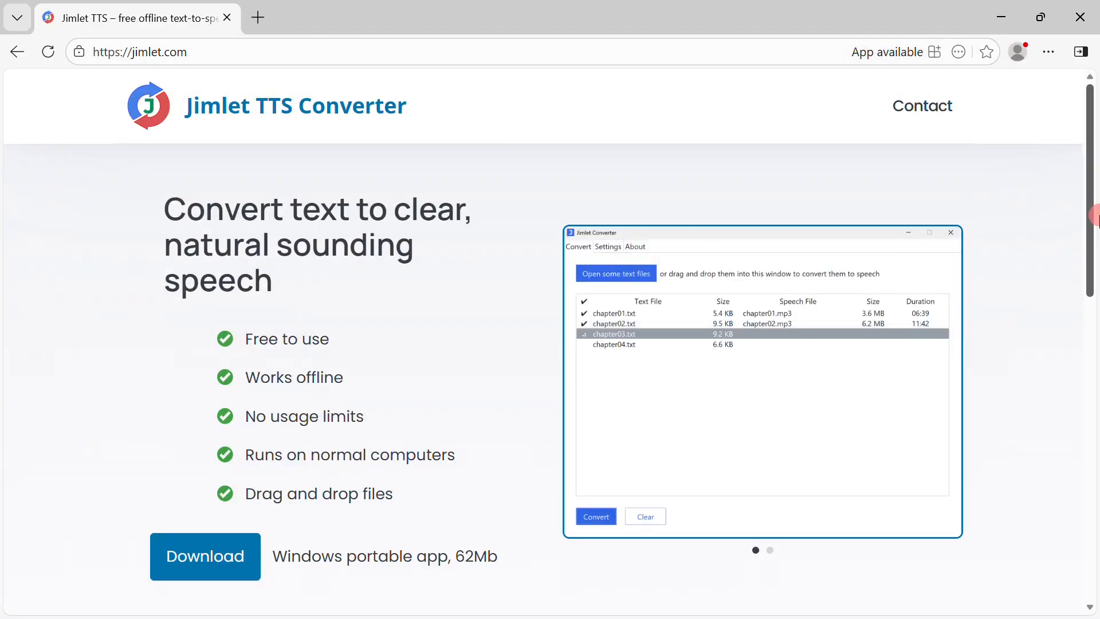
left_click_drag(1091, 280, 1091, 368)
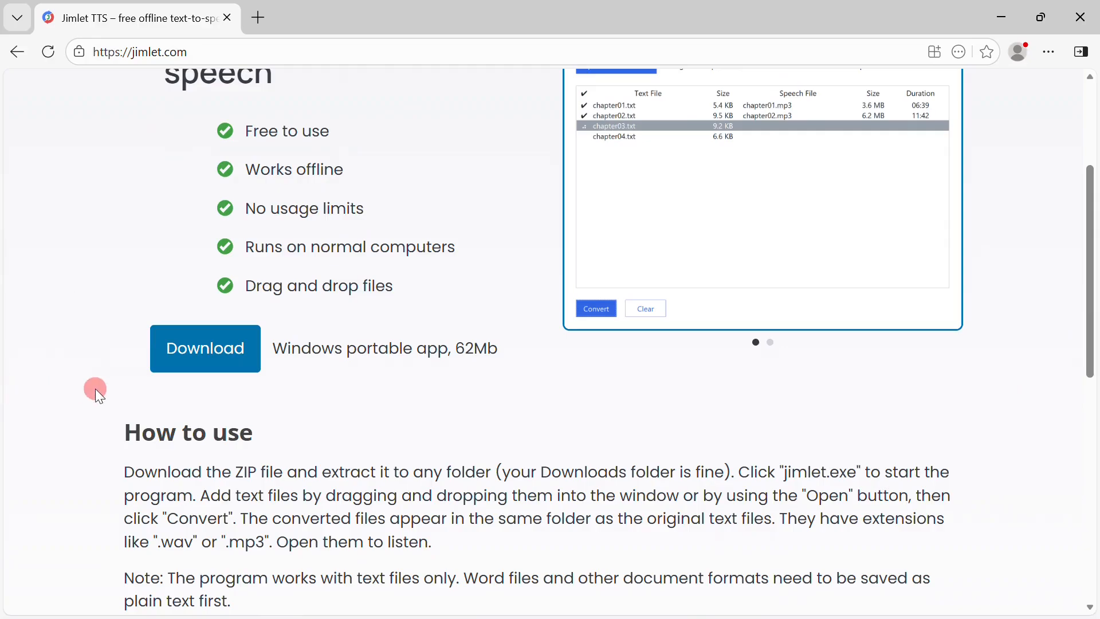
left_click(206, 360)
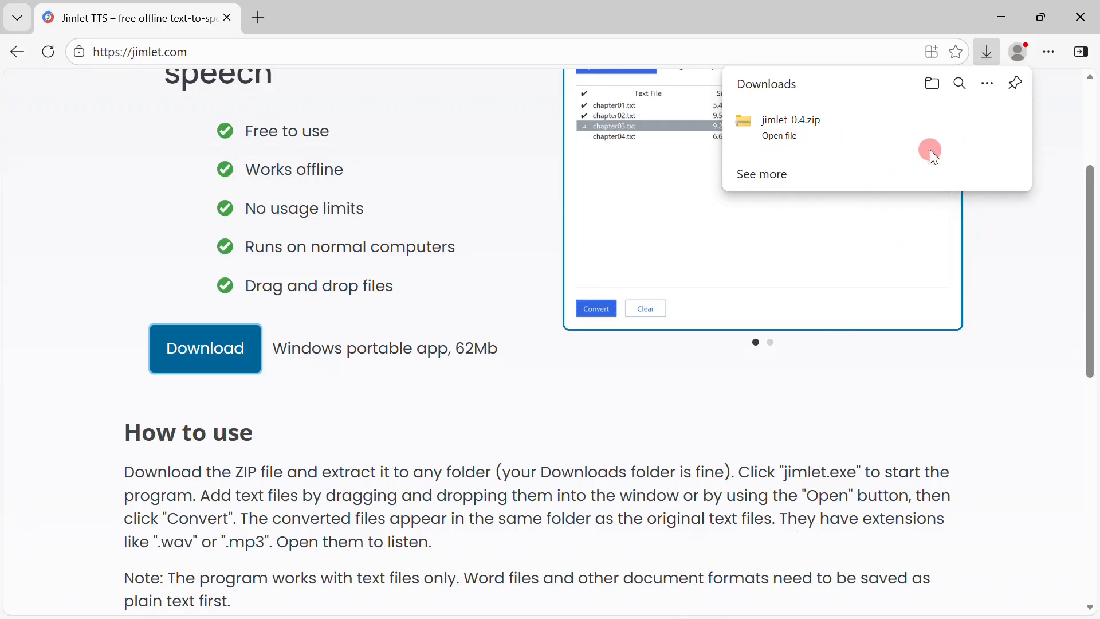
Step: Show the downloaded jimlet-0.4.zip in its folder and extract it to the jimlet-0.4 folder in Downloads
left_click(989, 121)
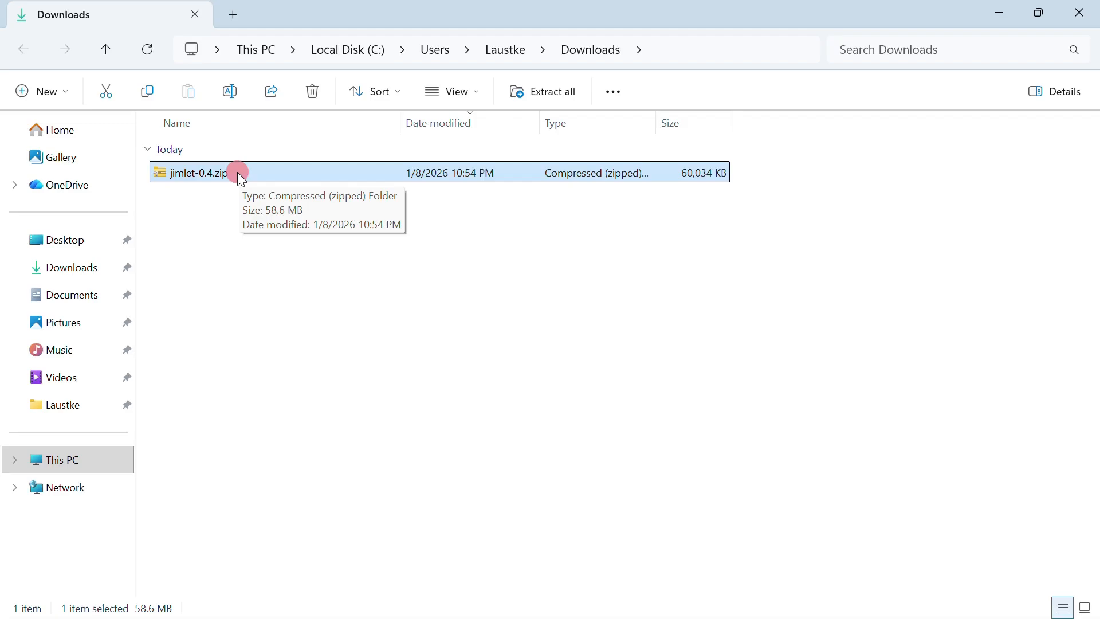
right_click(198, 171)
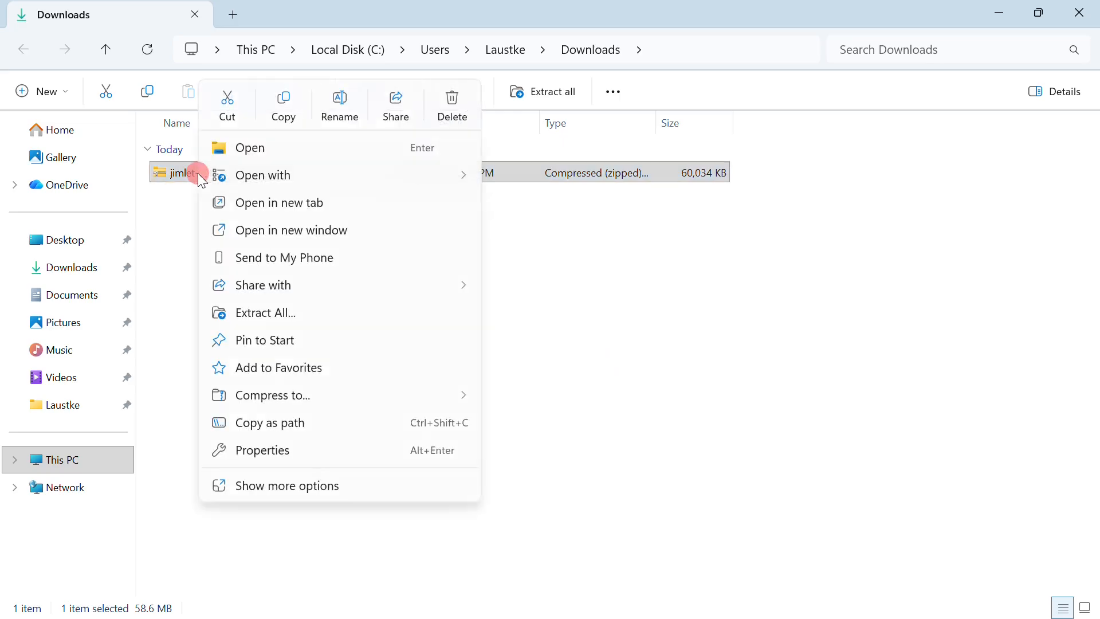
left_click(299, 315)
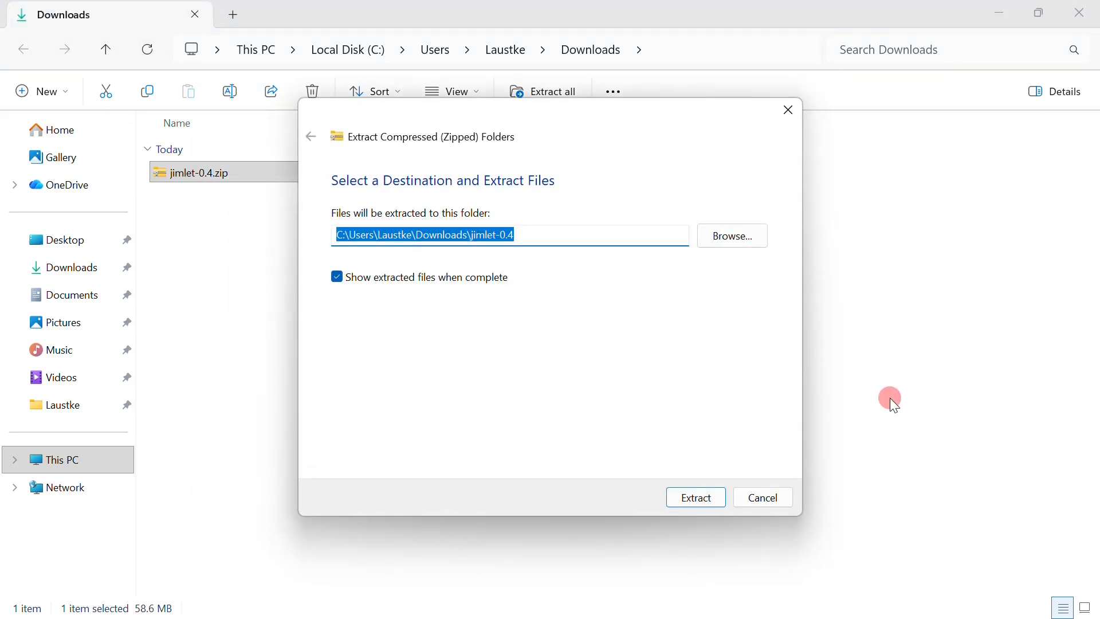
left_click(700, 501)
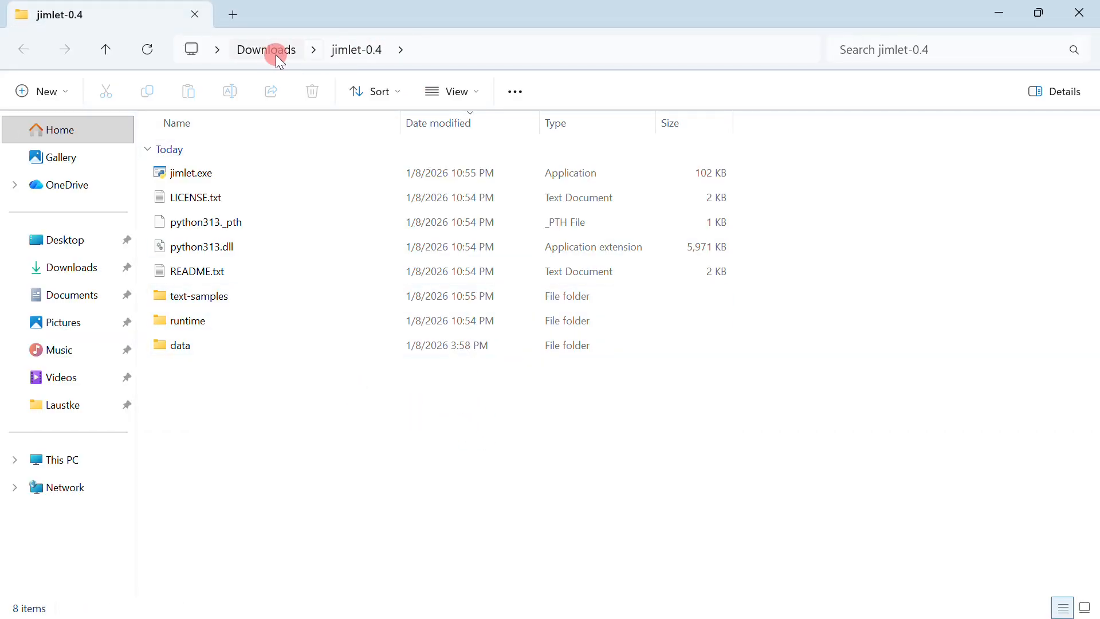
Step: Launch jimlet.exe from the extracted folder and look through the converter's Settings and About pages
left_click(190, 178)
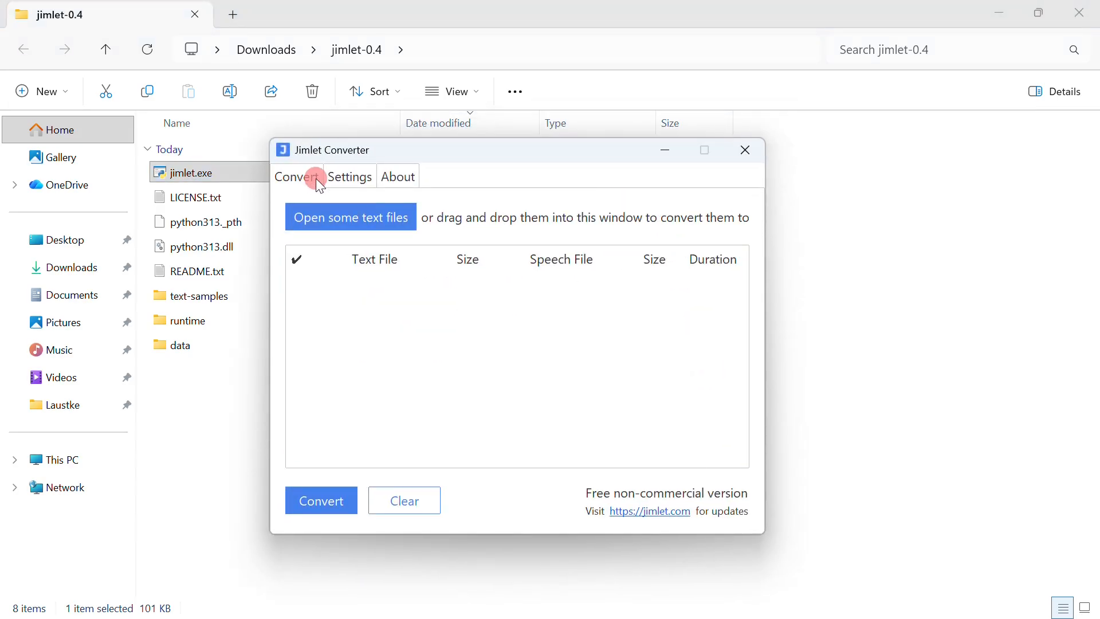
left_click(349, 178)
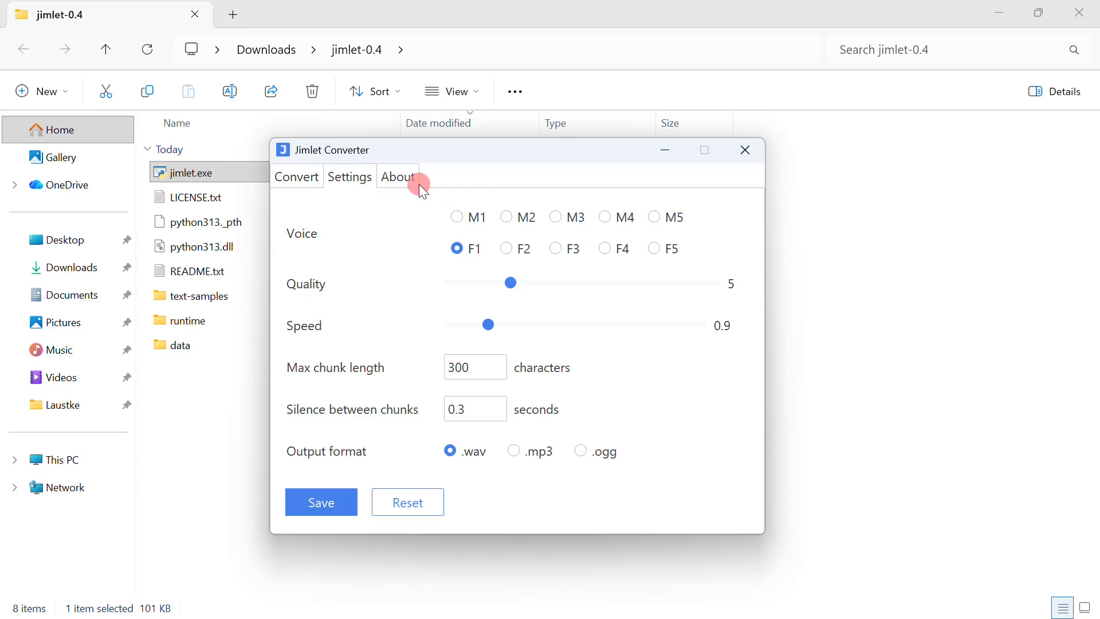
left_click(403, 178)
left_click(294, 181)
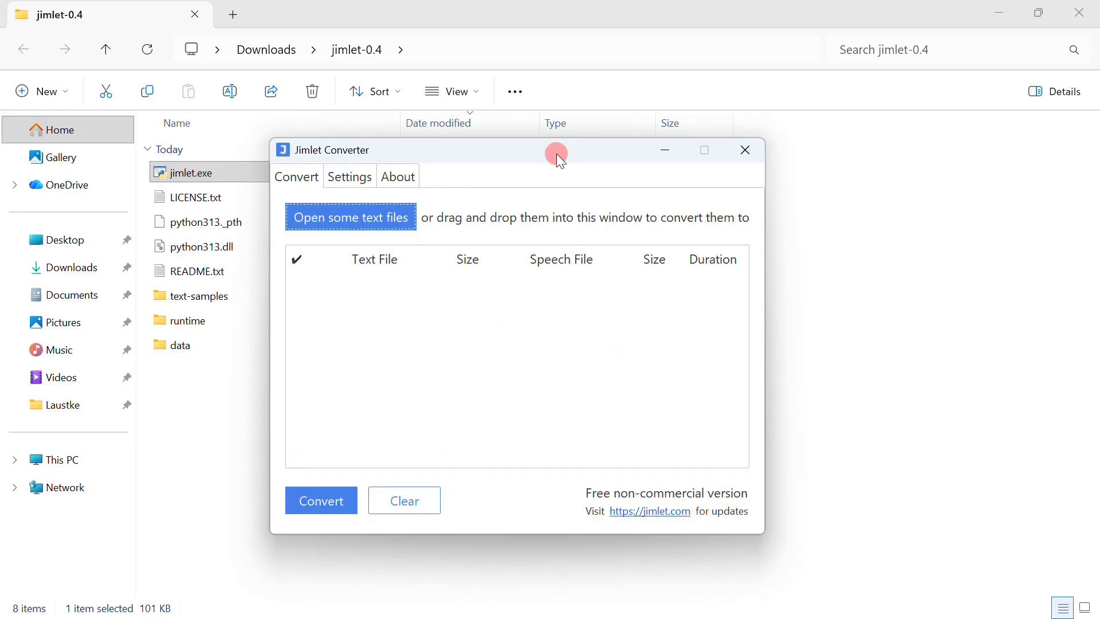
Step: Arrange the jimlet-0.4 folder window on the screen's left half with the Jimlet Converter window beside it
left_click_drag(555, 153, 868, 164)
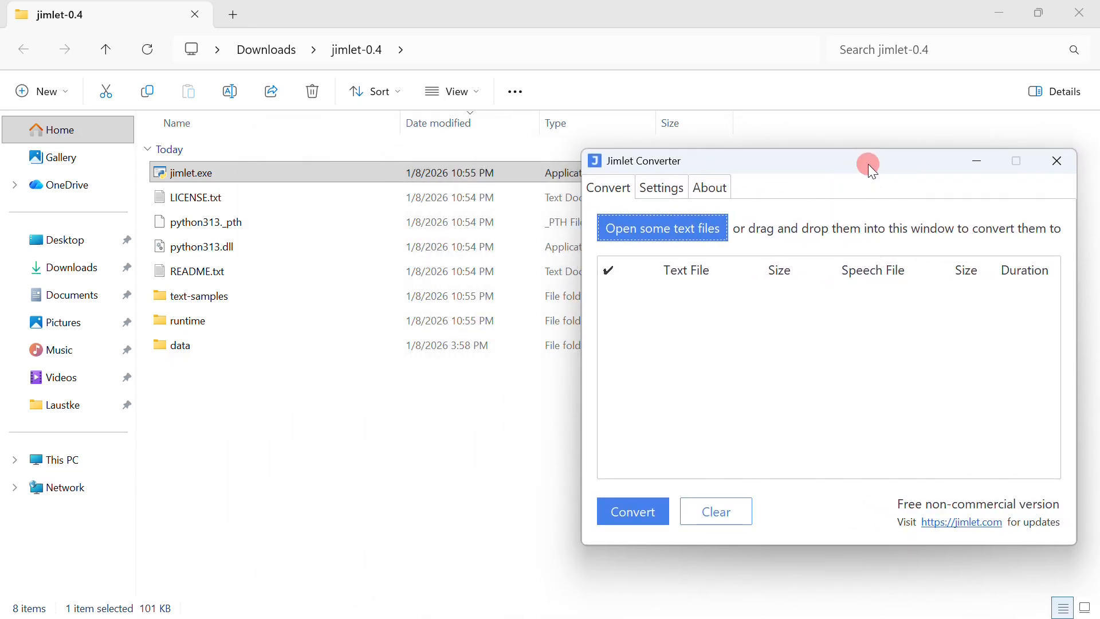
left_click_drag(822, 19, 1, 110)
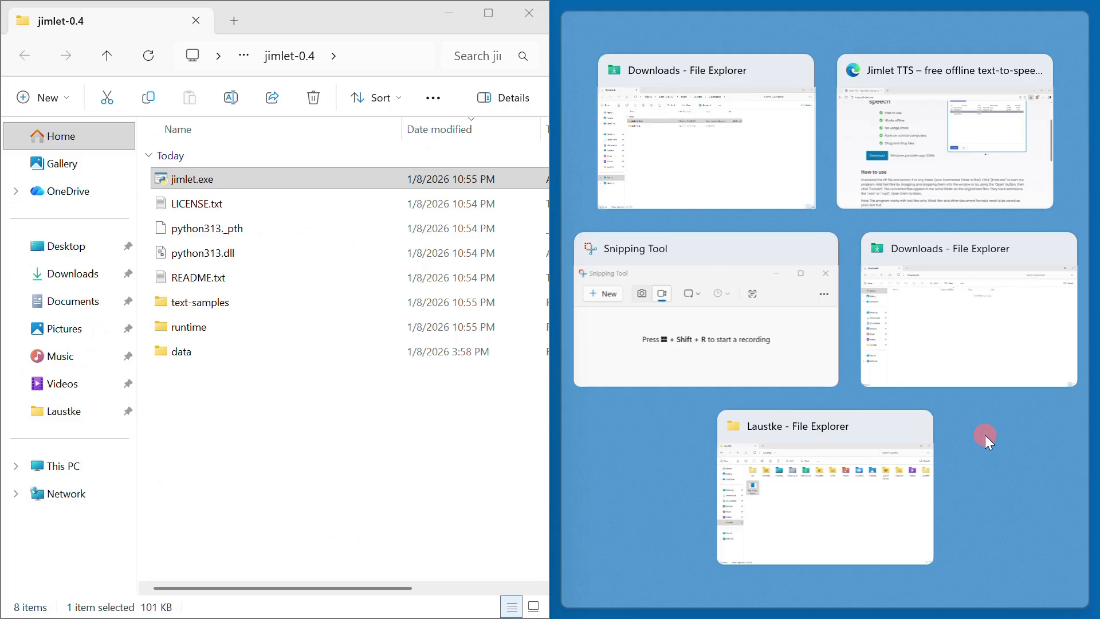
left_click(984, 435)
Step: Open the text-samples folder, view the contents of chapter01.txt, and close the text file
double_click(208, 307)
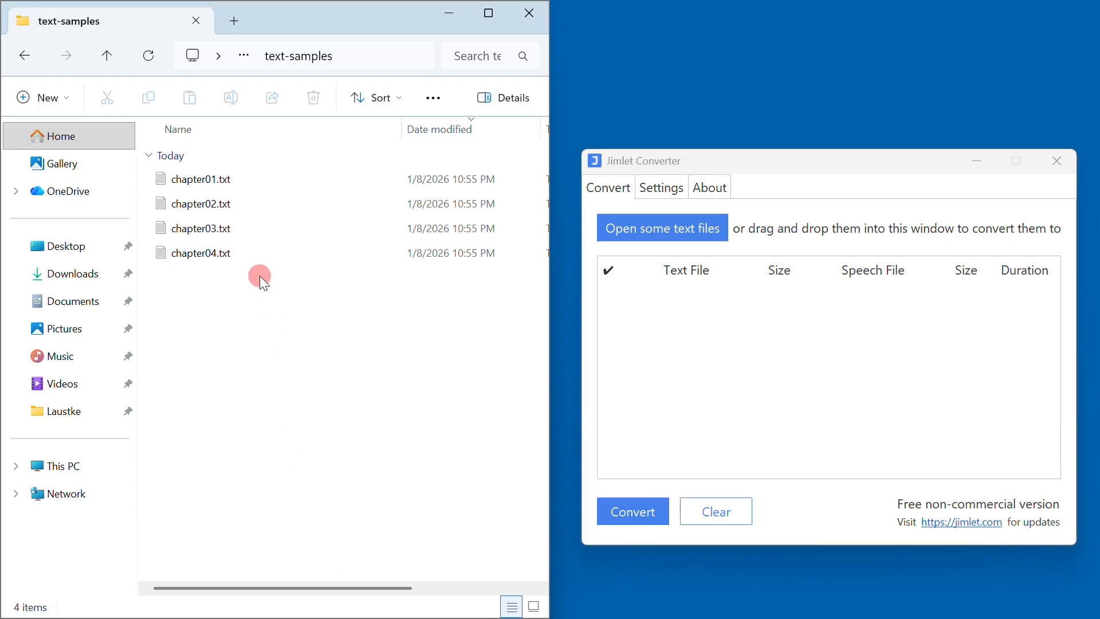
double_click(259, 181)
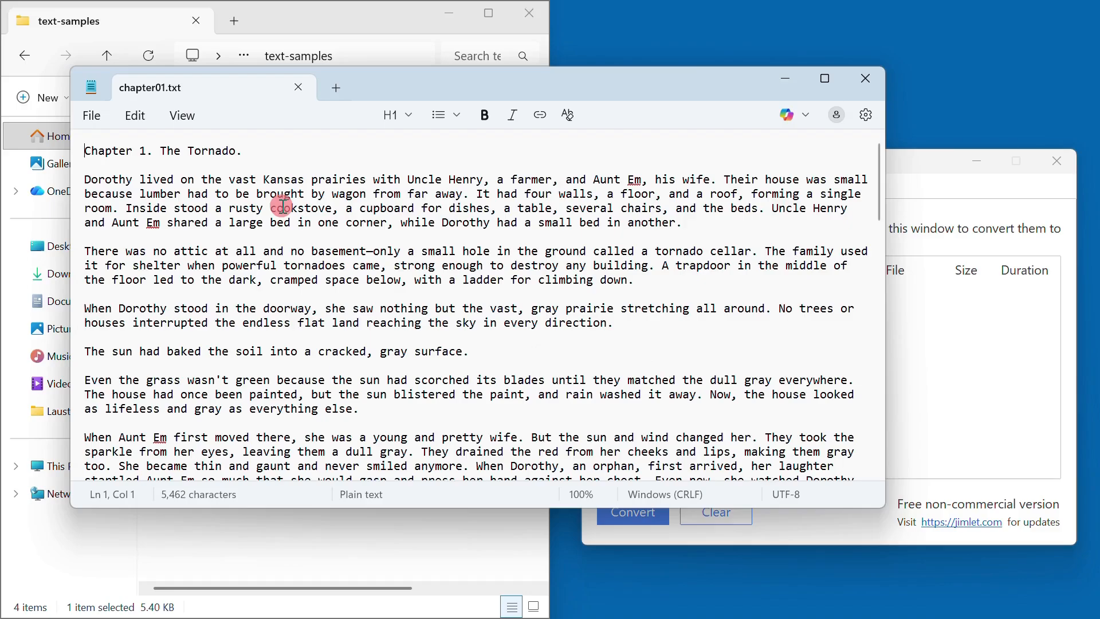
key("alt+F4")
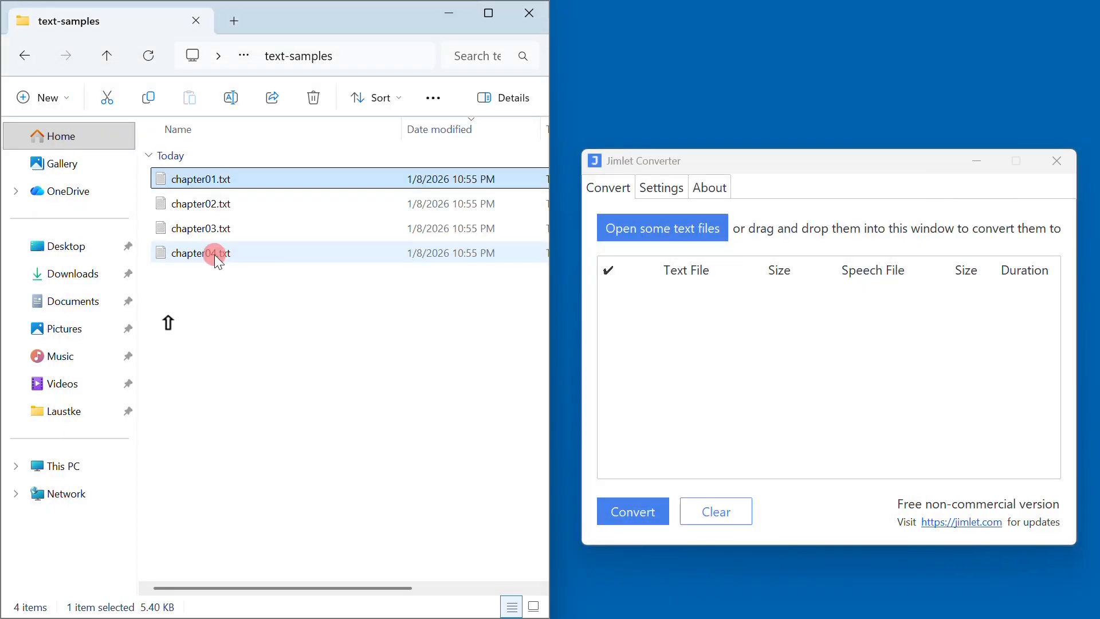
Step: Add chapter01.txt through chapter04.txt to Jimlet Converter and convert them with voice F1 and .wav output
left_click(241, 255, "shift")
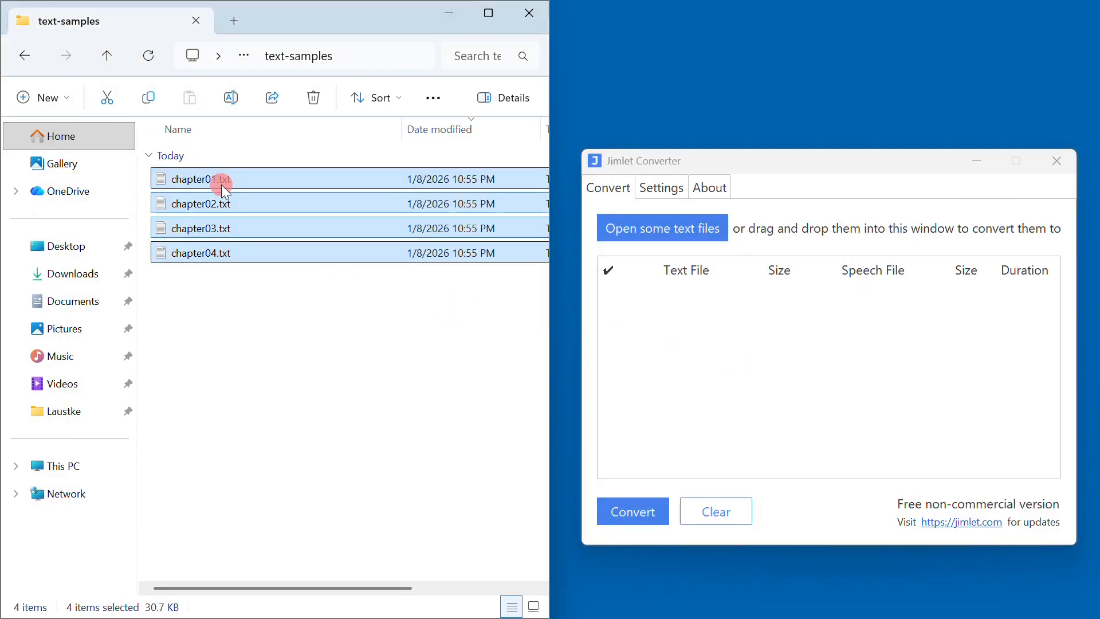
left_click_drag(221, 185, 712, 326)
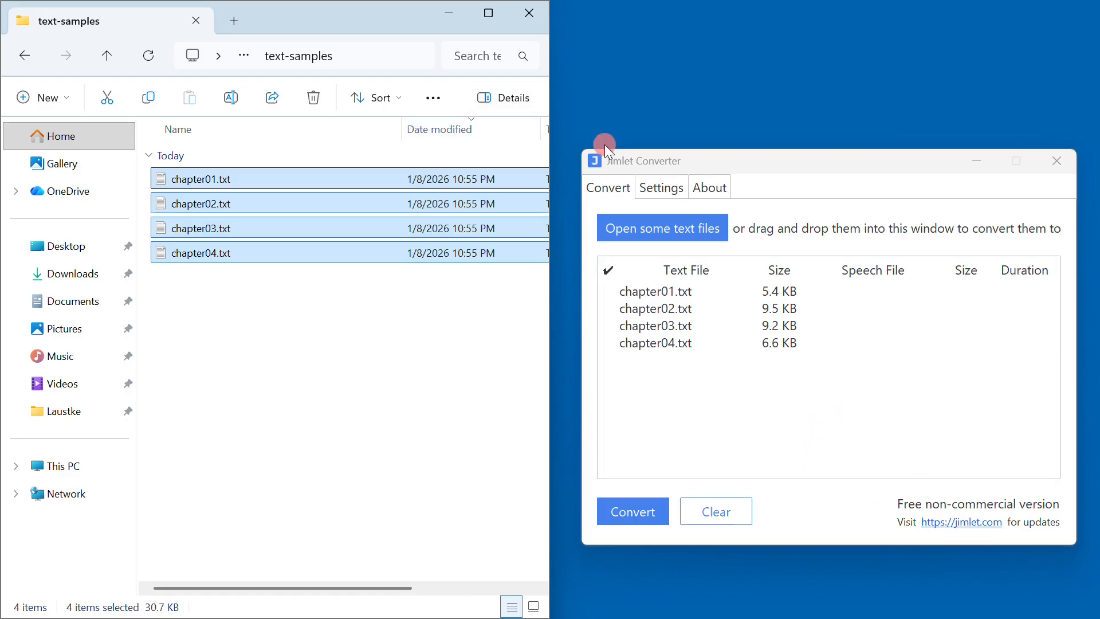
left_click(665, 190)
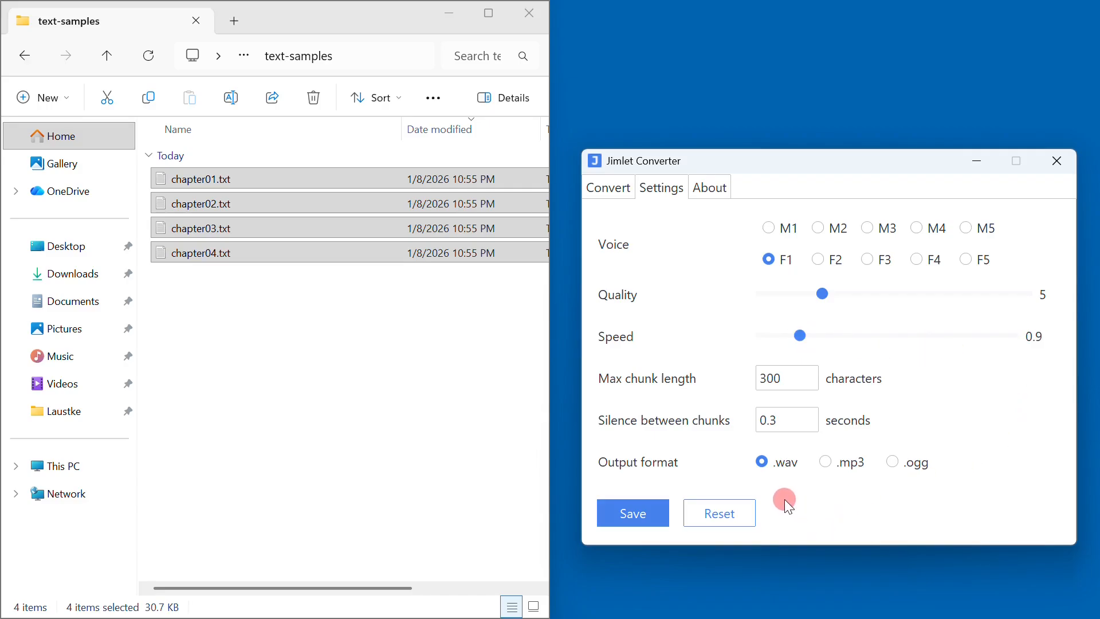
left_click(606, 188)
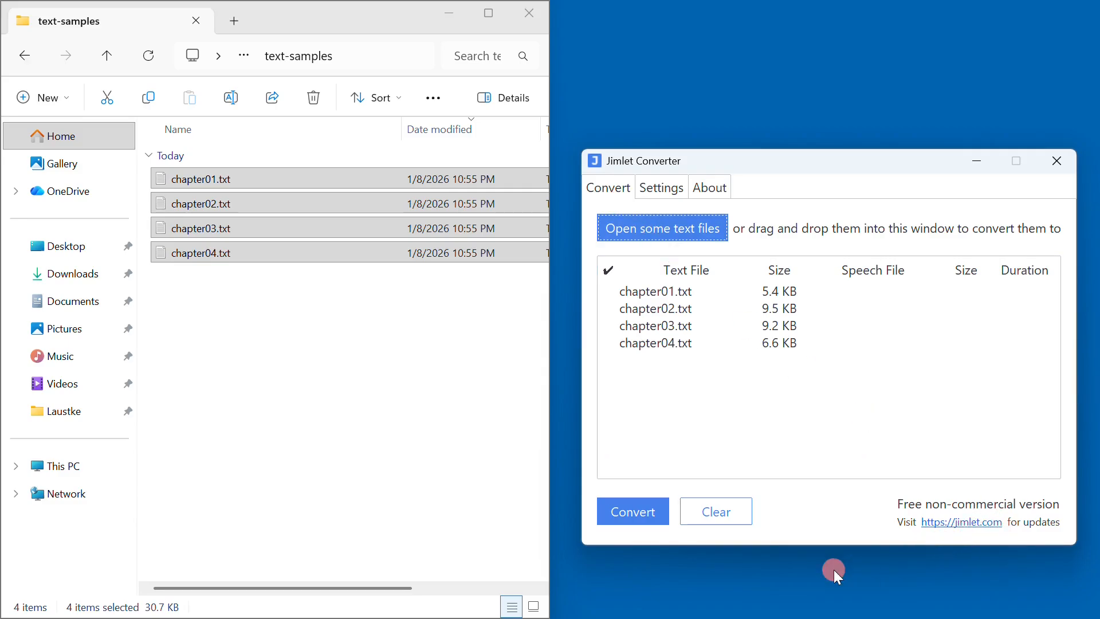
left_click(639, 520)
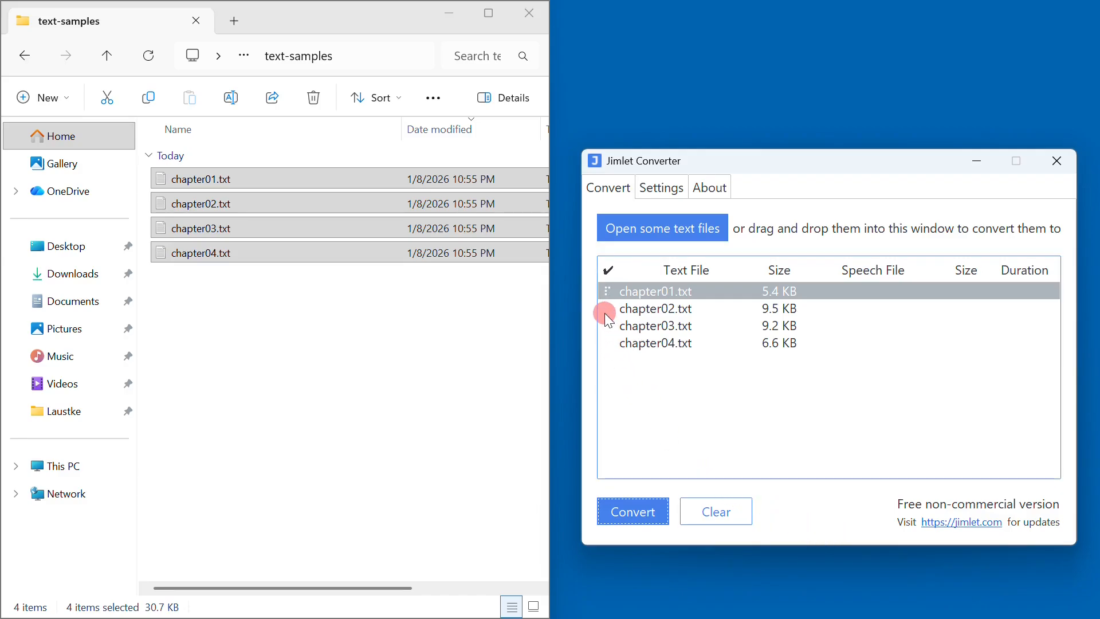
Step: Narrow the Name and Date modified columns in the text-samples folder so the Type and Size columns fit
left_click_drag(404, 128, 290, 130)
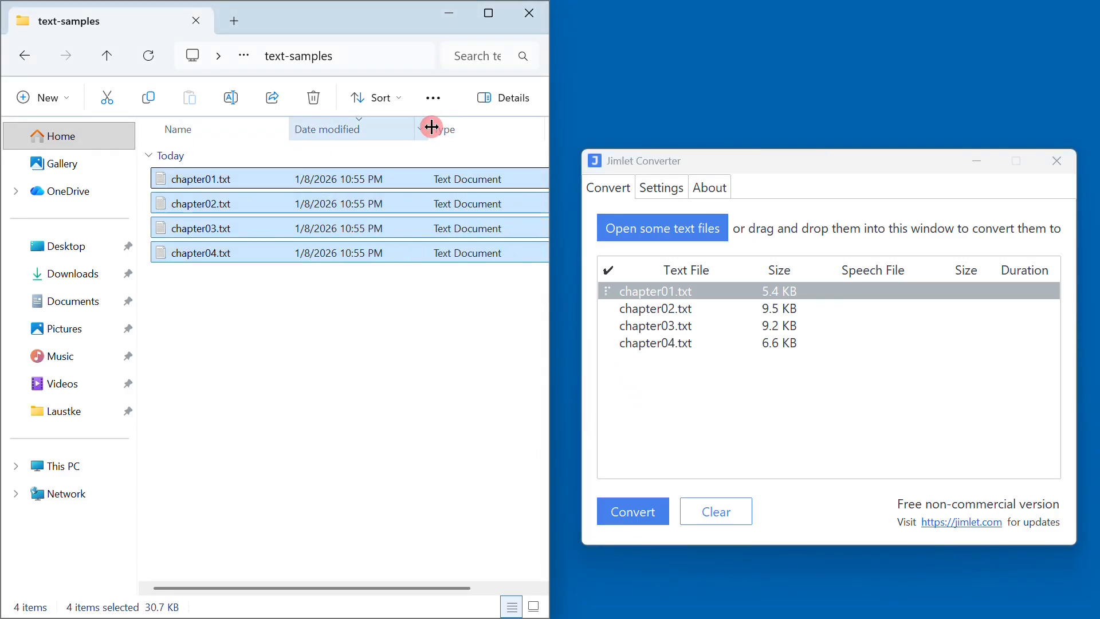
left_click_drag(429, 124, 388, 129)
left_click_drag(289, 132, 248, 132)
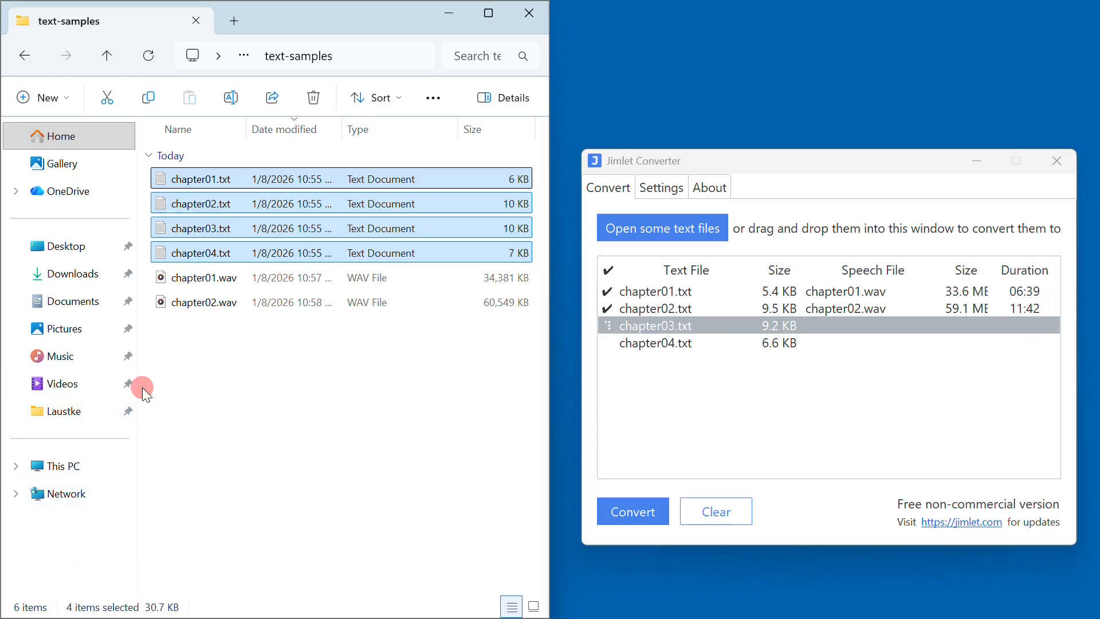
Step: Listen to the converted chapter01.wav, close the player, and open chapter02.wav for playback
double_click(211, 277)
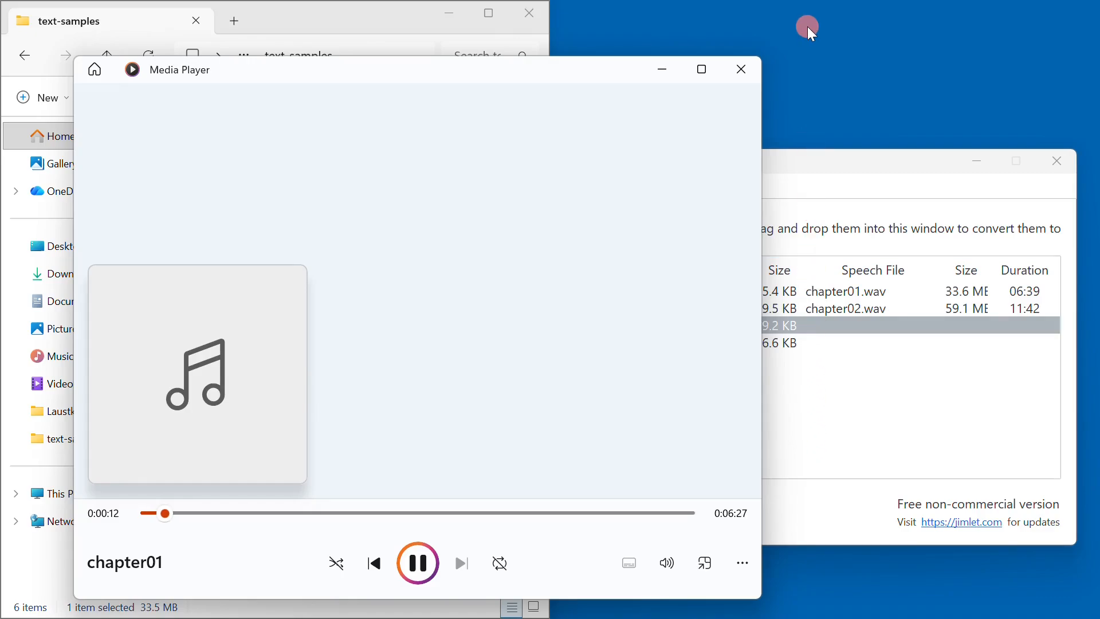
left_click(747, 78)
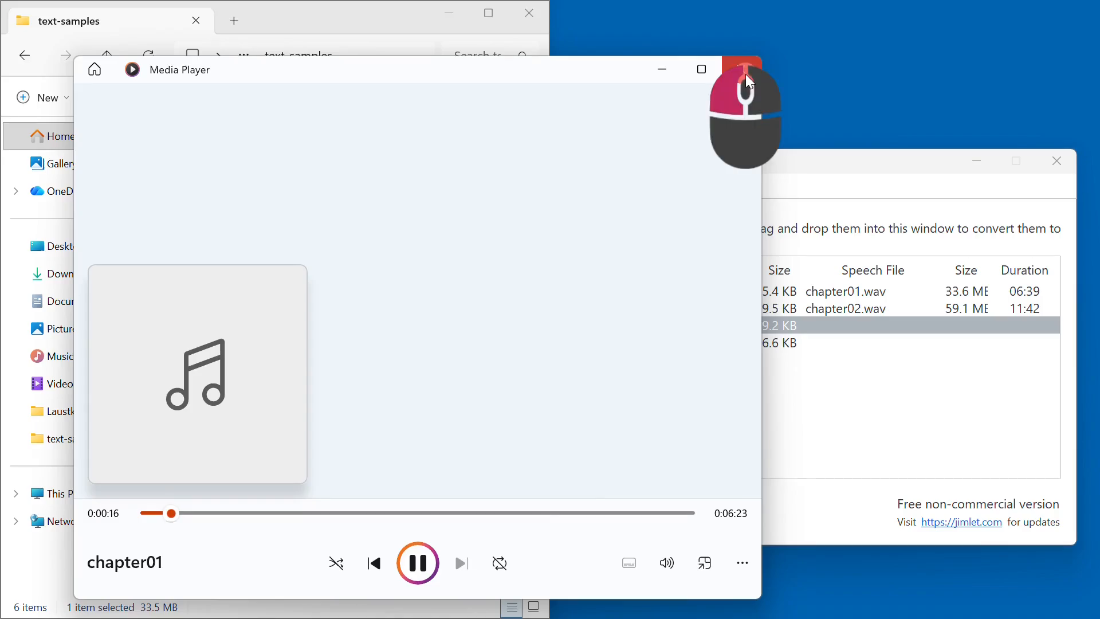
double_click(213, 304)
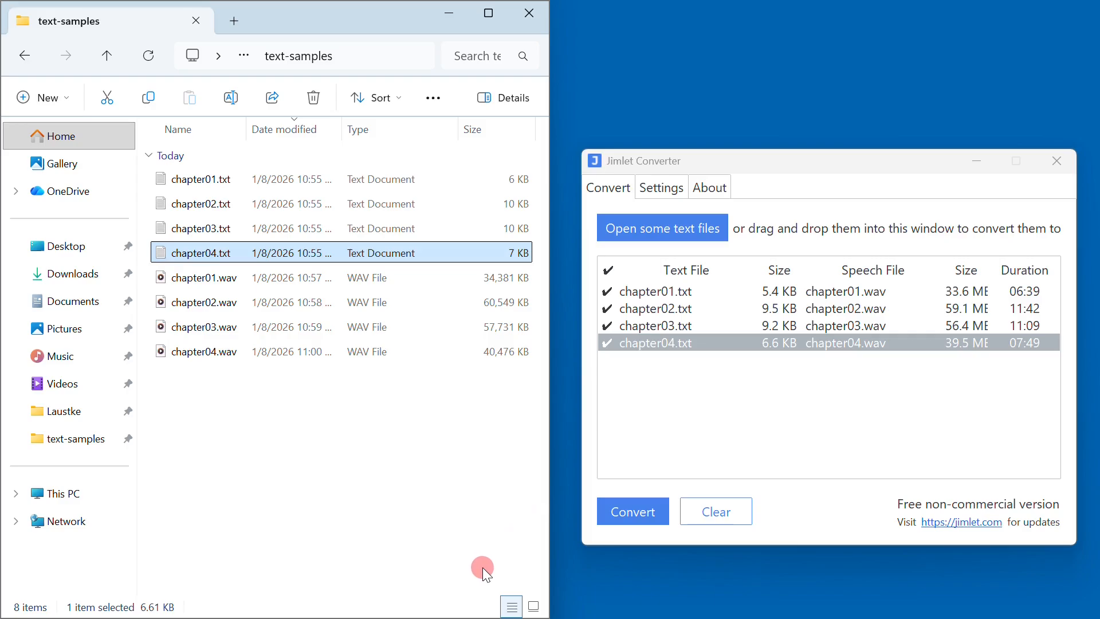
Step: Set the converter's voice to M1 and the output format to .mp3, and return to the conversion list
left_click(665, 189)
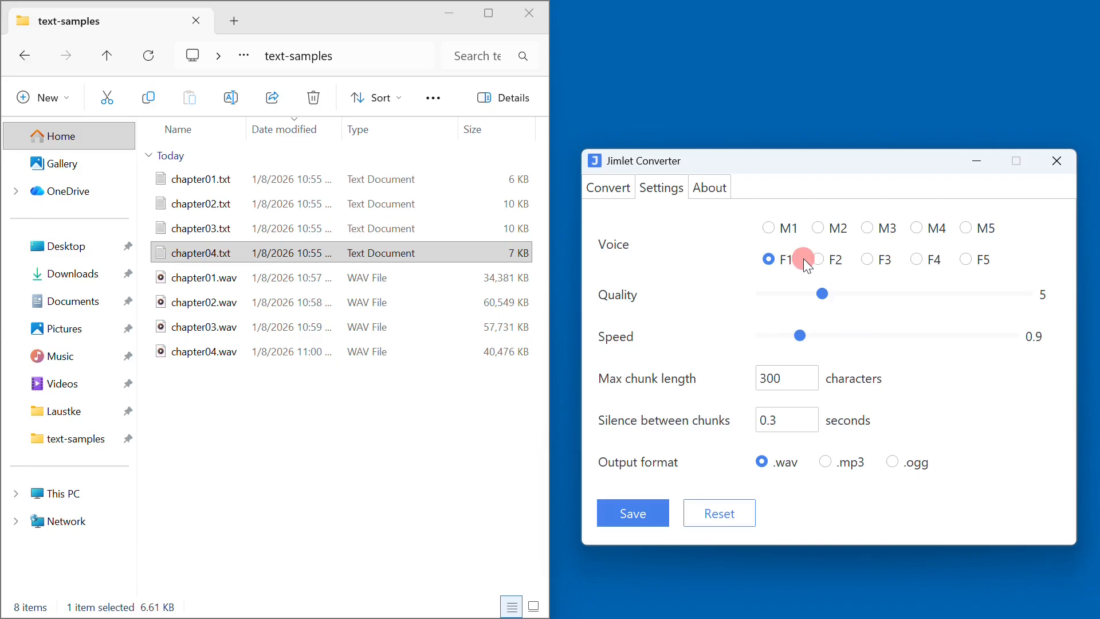
left_click(770, 228)
left_click(826, 463)
left_click(613, 187)
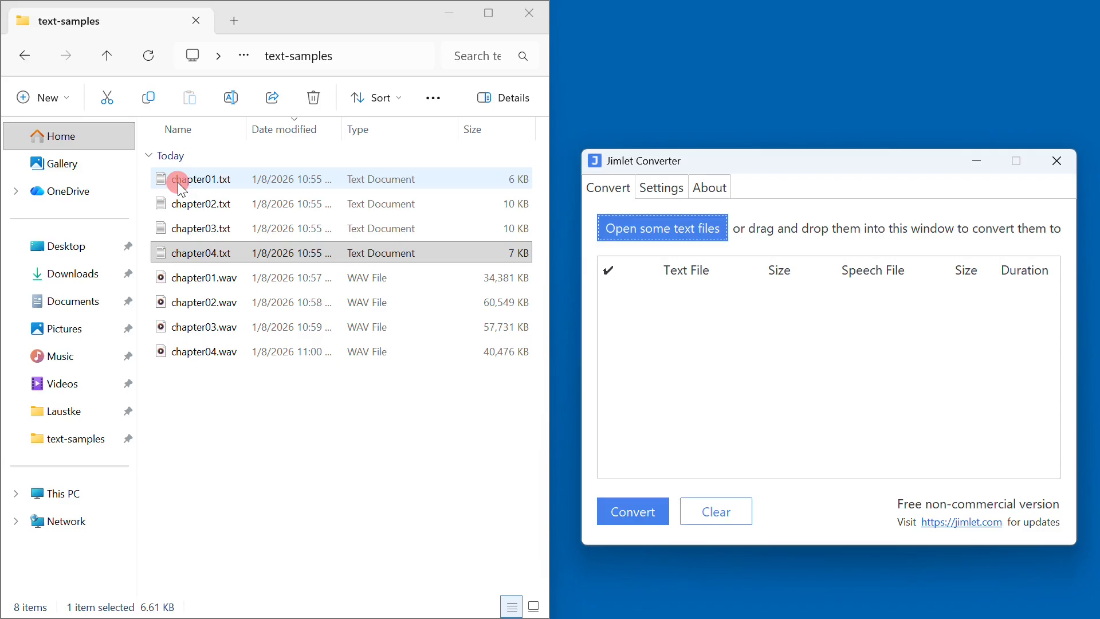
Step: Add chapter01.txt from the folder window to the conversion list, and clear the list
left_click_drag(180, 184, 667, 342)
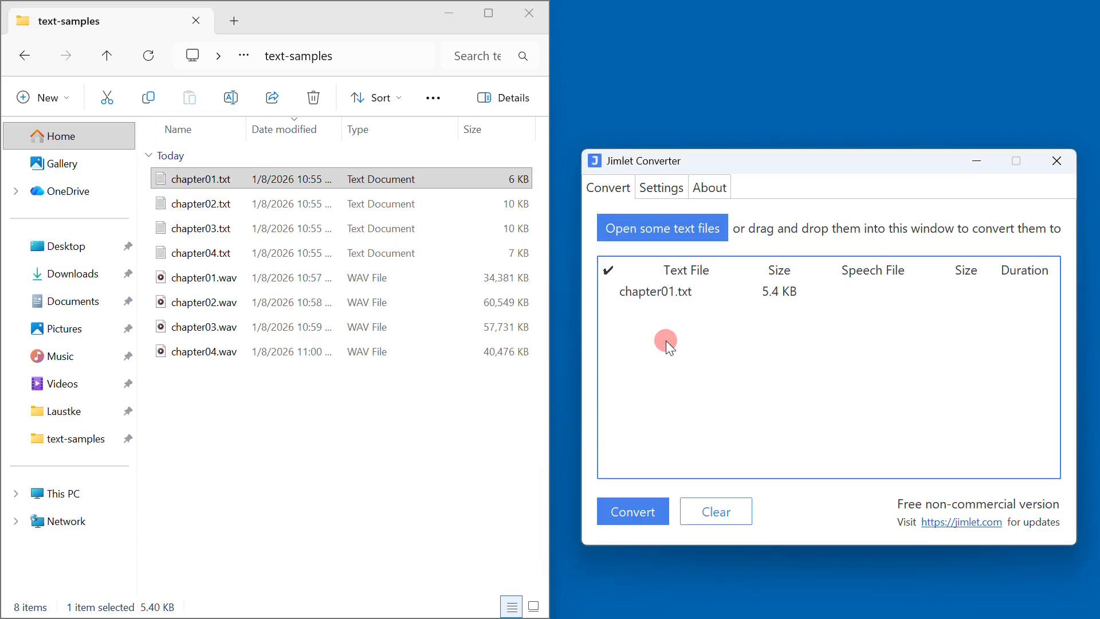
left_click(721, 527)
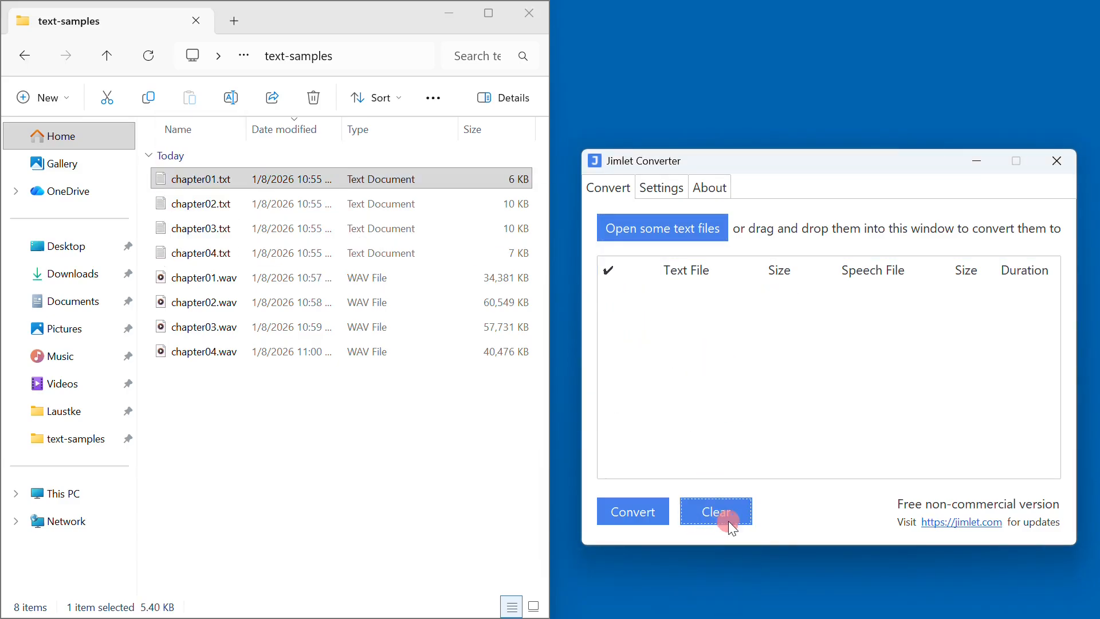
Step: Add chapter01.txt from the text-samples folder to the converter using its file selection dialog
left_click(685, 234)
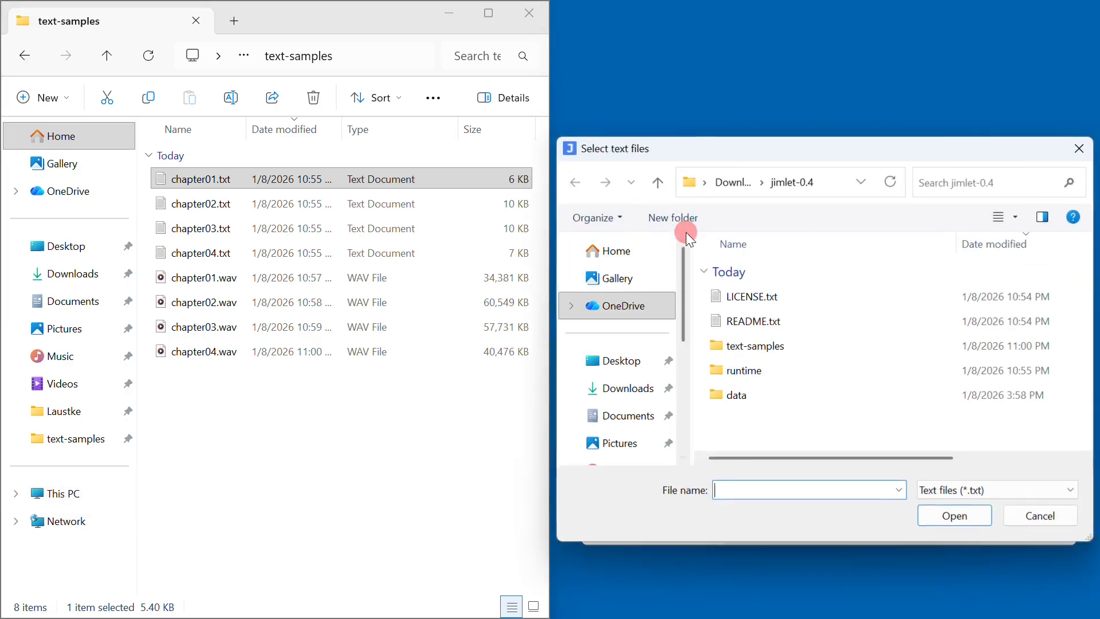
double_click(802, 350)
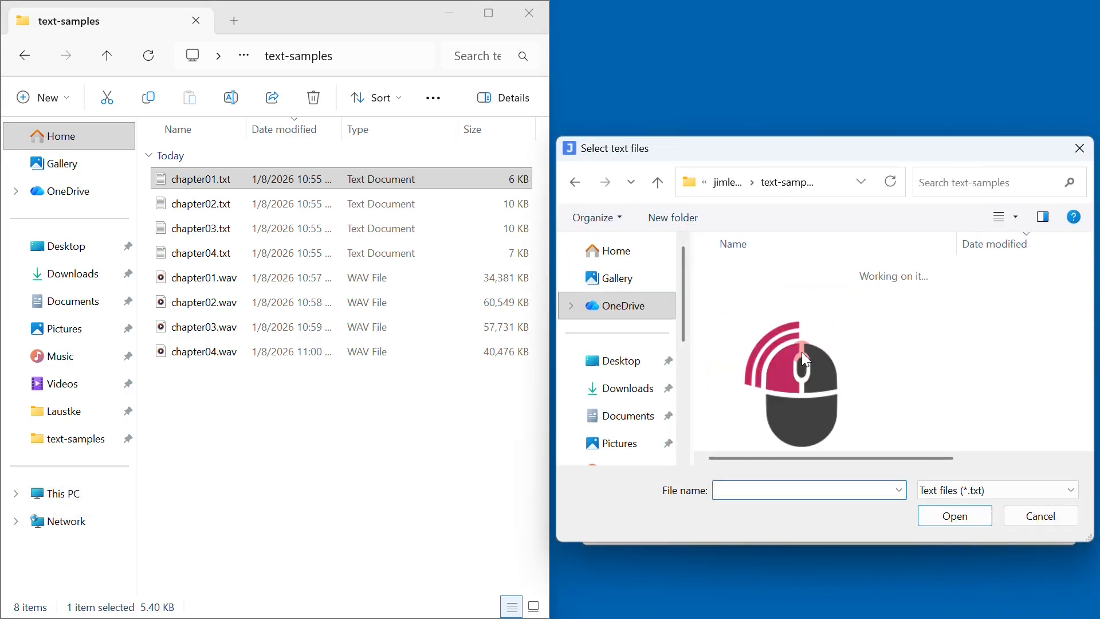
left_click(764, 297)
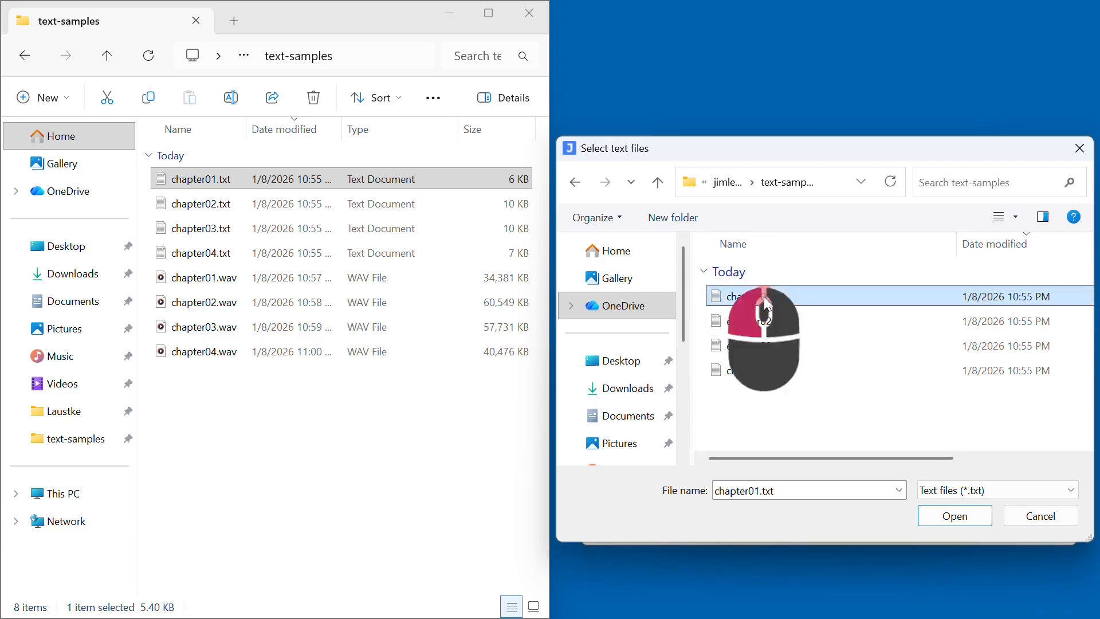
double_click(765, 297)
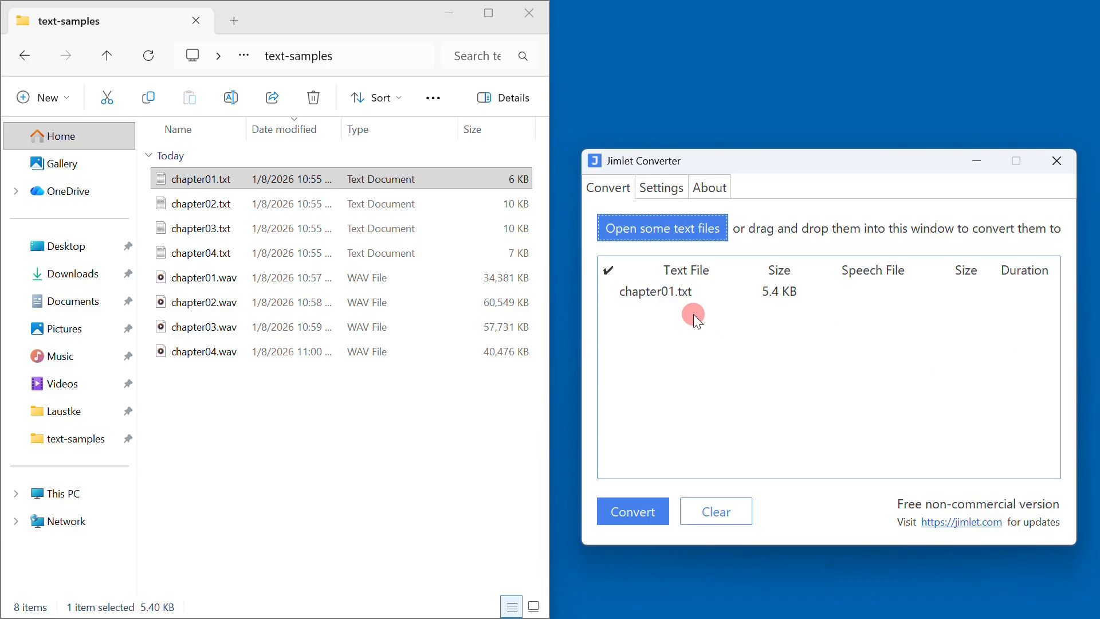
Step: Convert chapter01.txt to speech with .mp3 as the output format and M1 as the voice
left_click(664, 188)
left_click(834, 467)
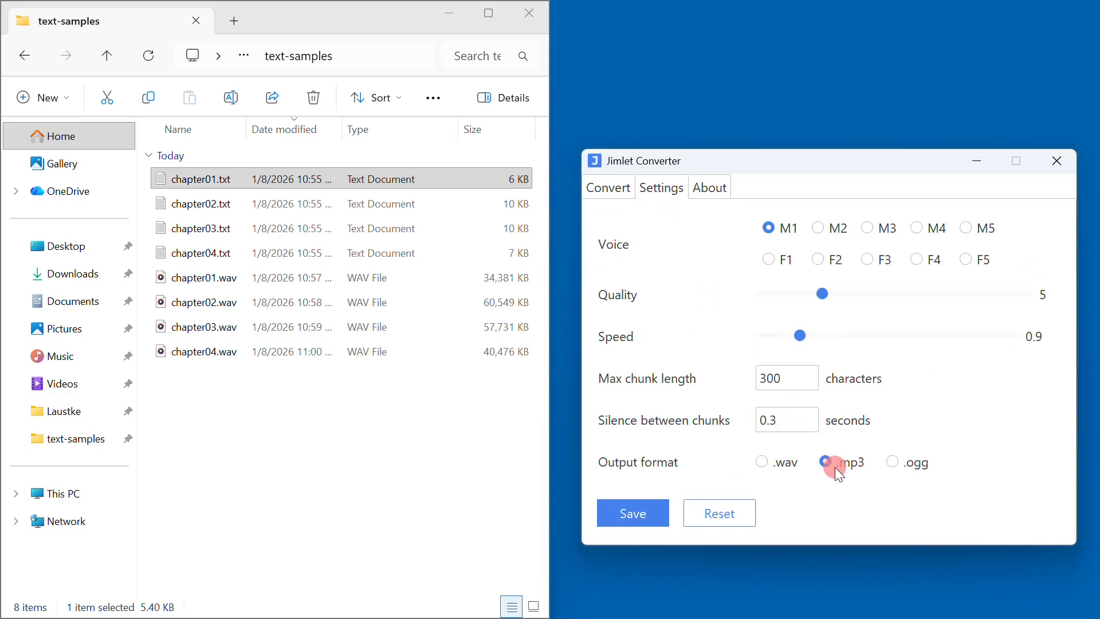
left_click(770, 226)
left_click(605, 189)
left_click(644, 513)
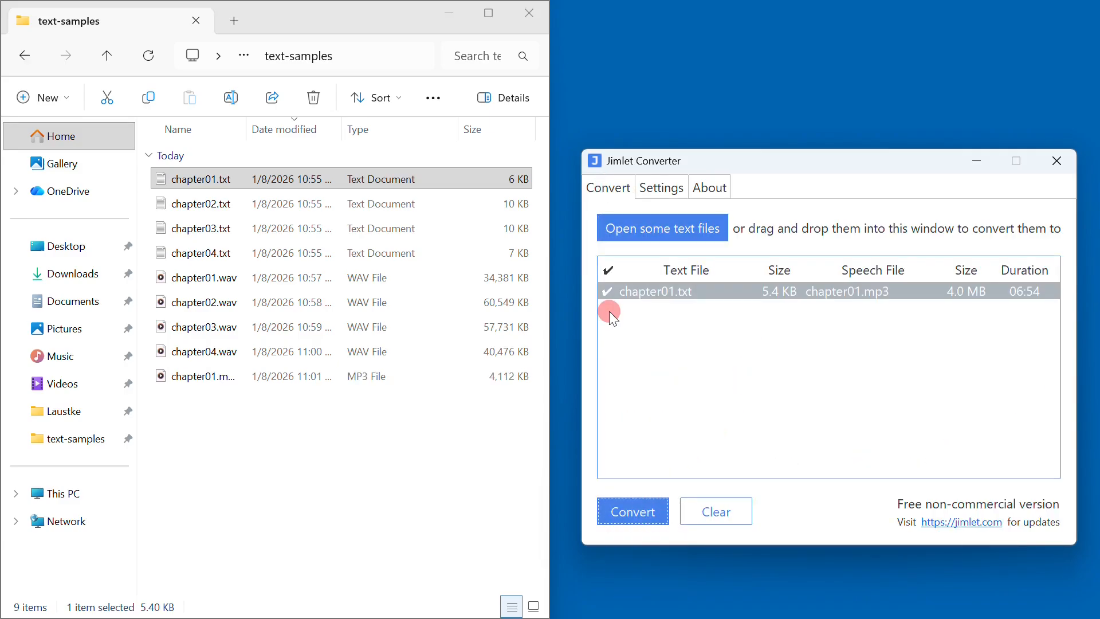
Step: Sort the text-samples files by name with a wider Name column, and close Jimlet Converter
left_click(249, 130)
left_click_drag(249, 131, 288, 131)
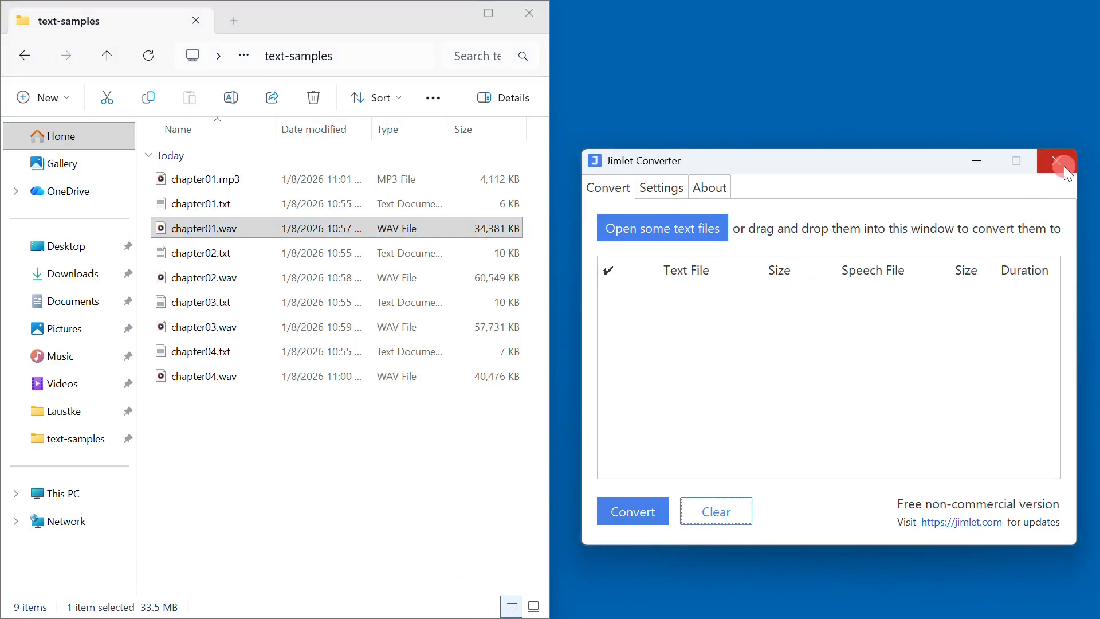
left_click(1063, 166)
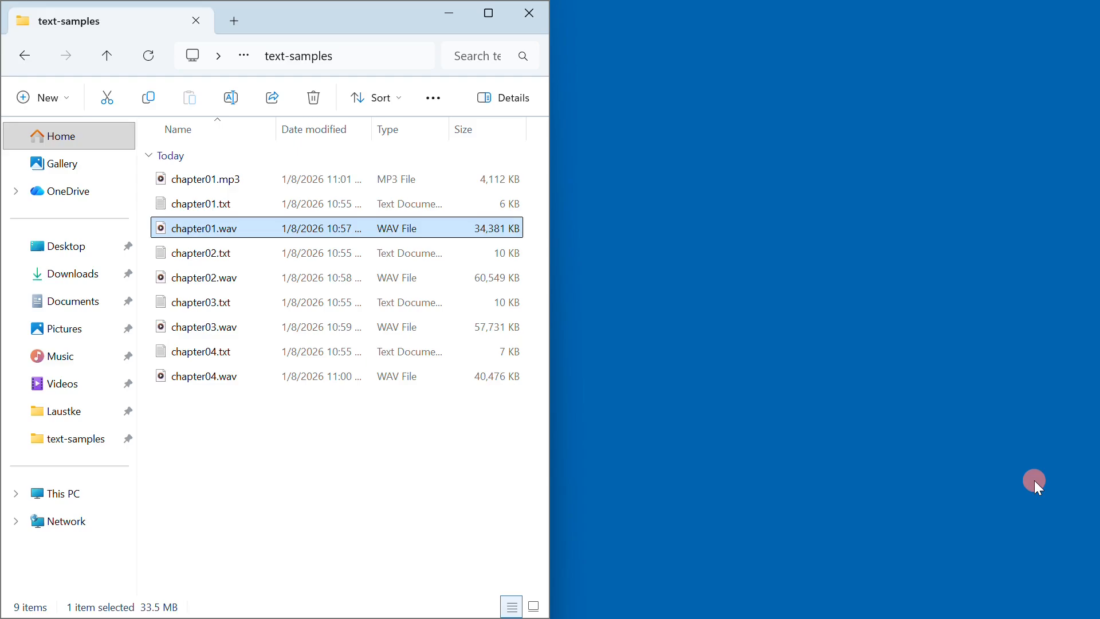